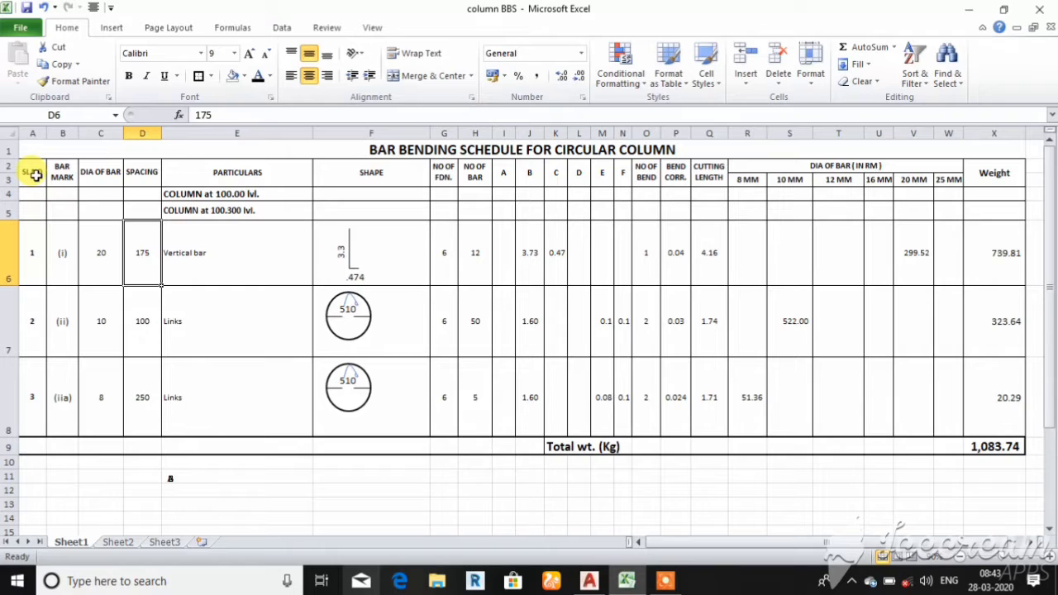
Step: Clear the vertical bar's spacing in D6 and change the vertical dimension label in its shape sketch to 3.73
key("Right")
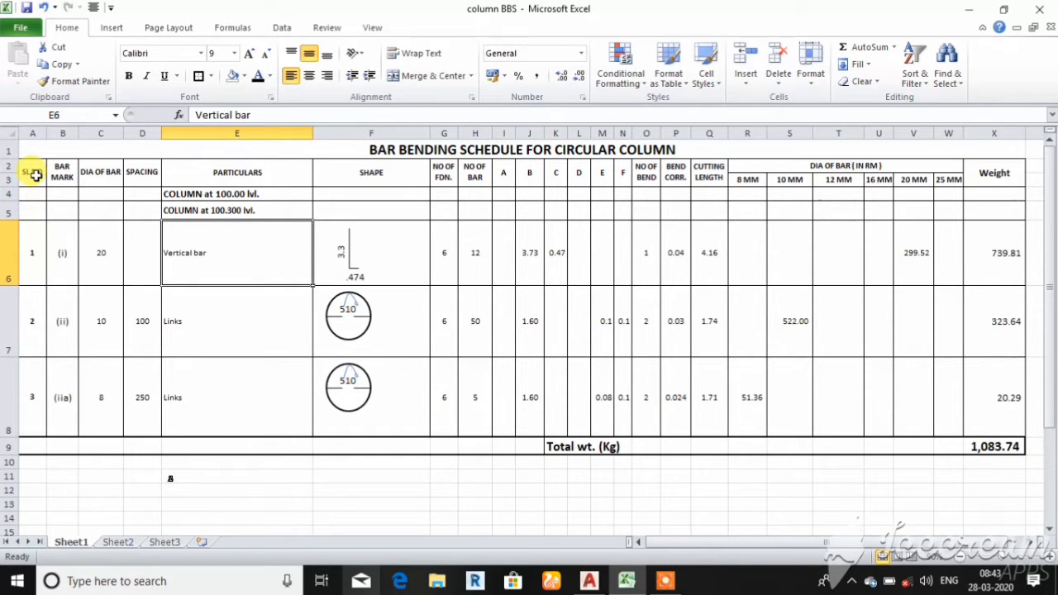
key("Right")
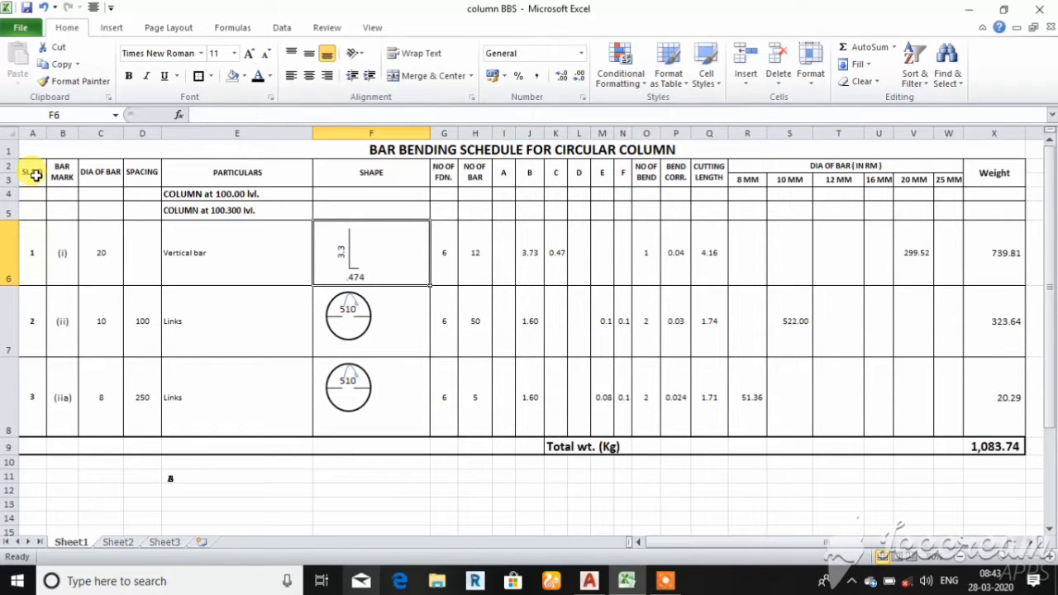
left_click(341, 246)
type(".73")
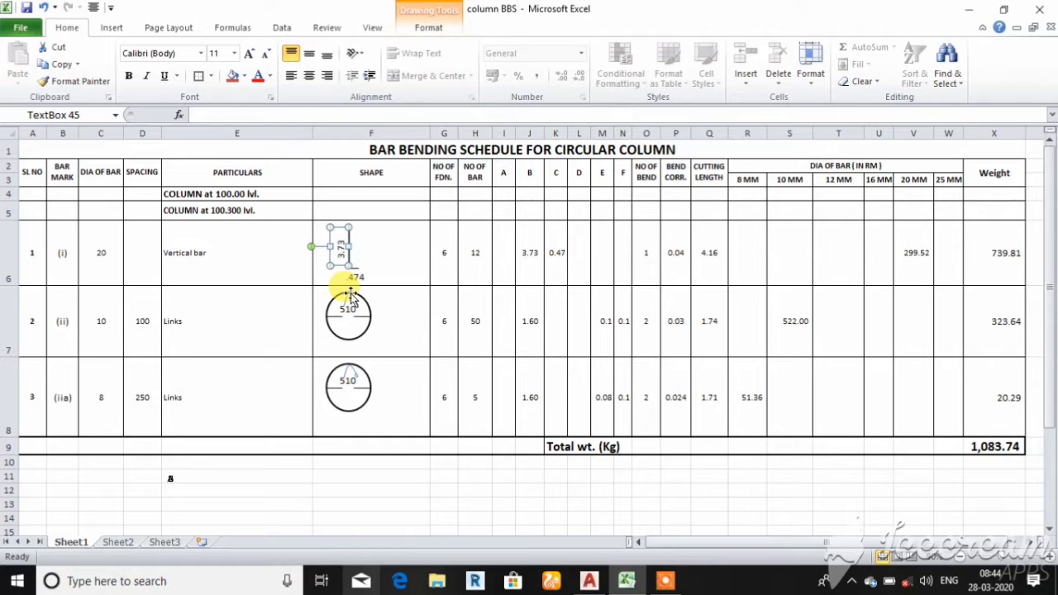
left_click(524, 283)
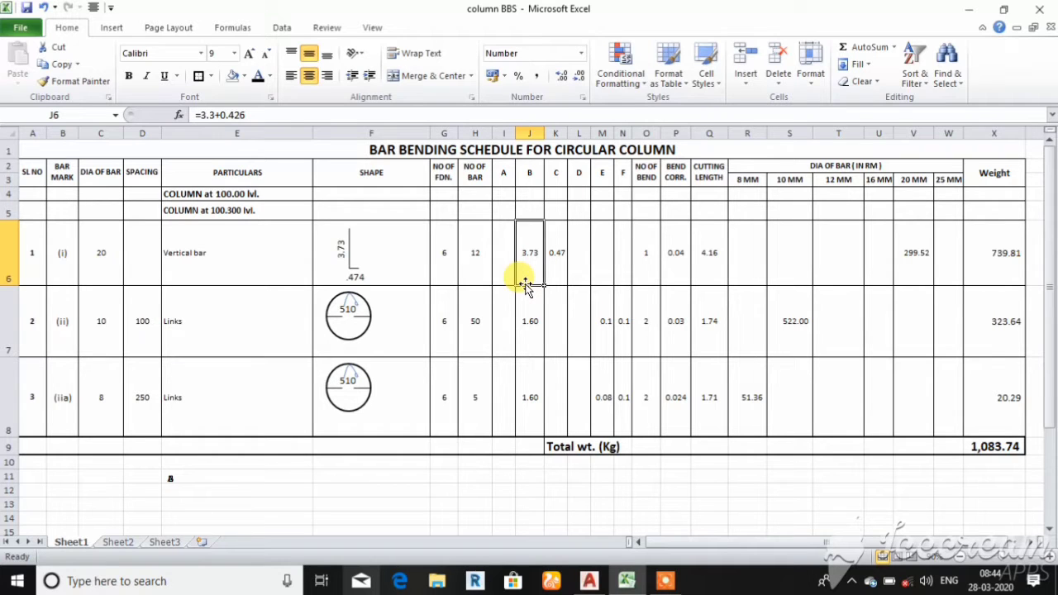
Step: Review the vertical bar's foundation count, bar count and the B and C leg lengths in row 6
left_click(413, 260)
key("Right")
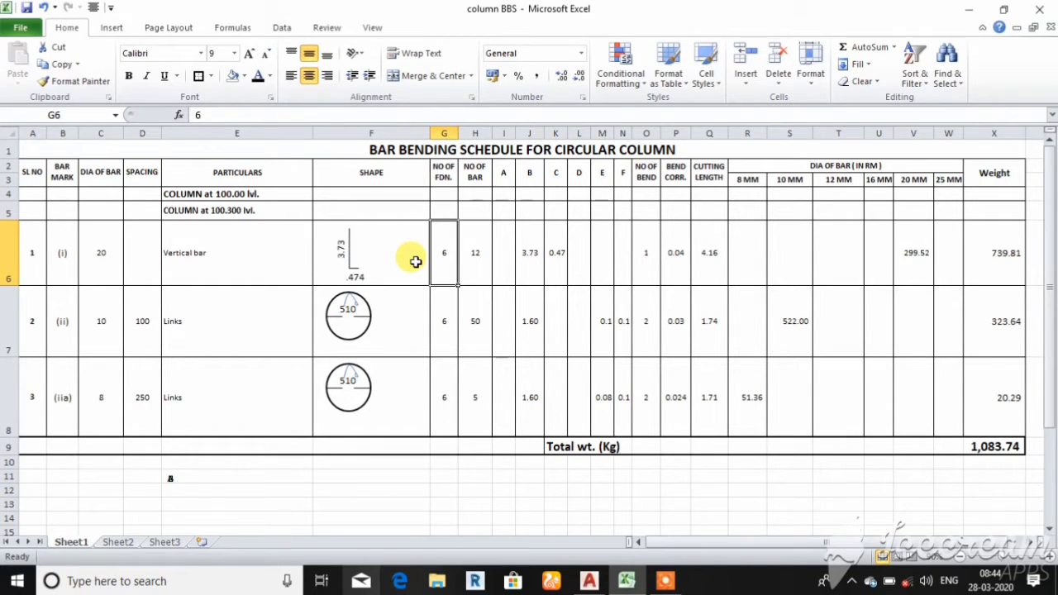
key("Right")
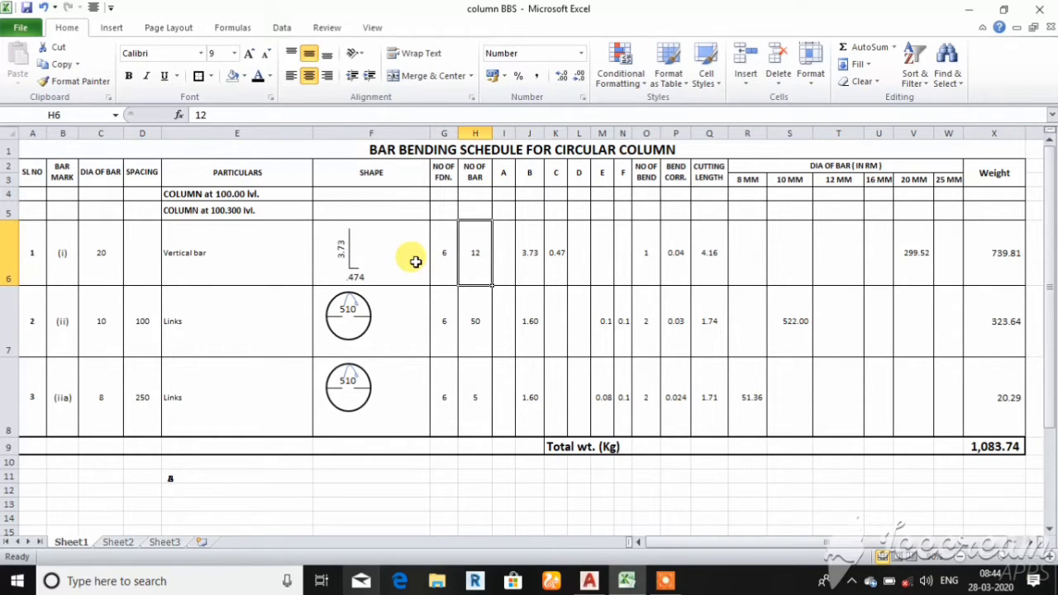
key("Right")
key("Right")
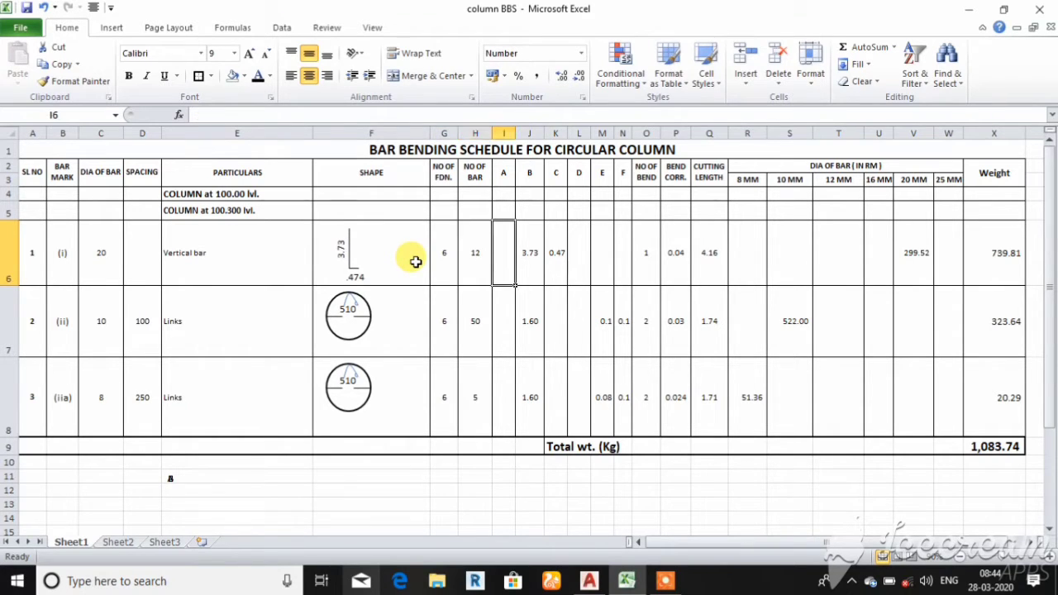
key("Left")
key("Right")
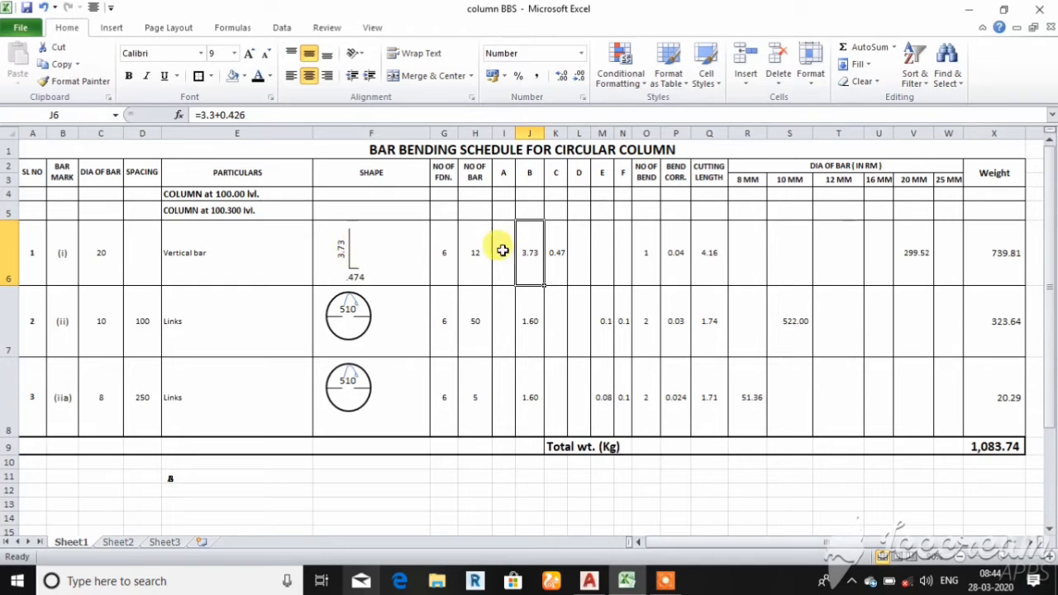
key("Right")
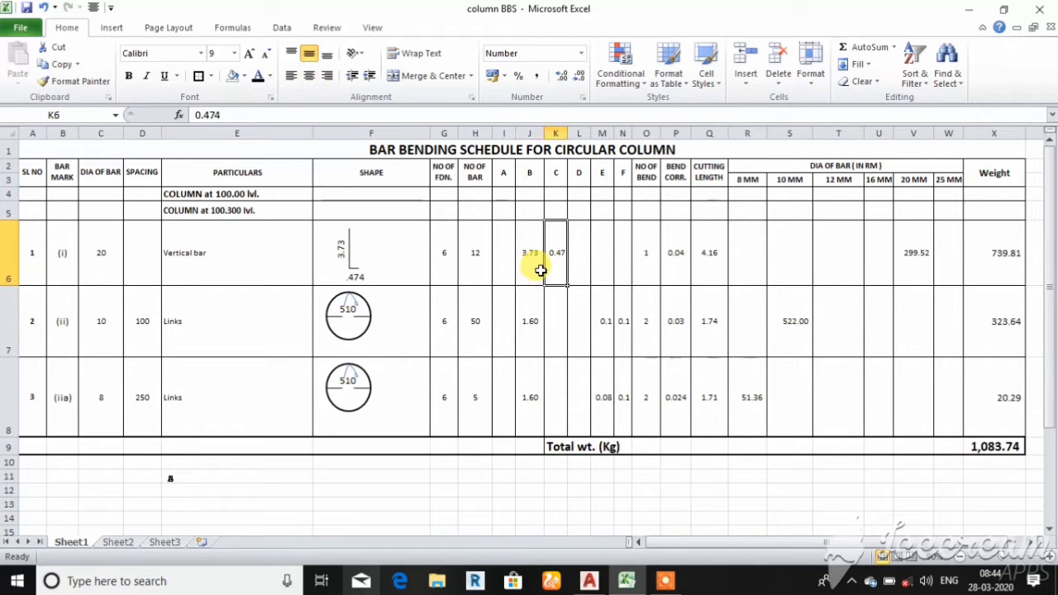
Step: Examine the vertical bar's bend count and bend correction, and how its cutting length formula uses columns I to N
key("Right")
key("Right")
key("Right")
key("Right")
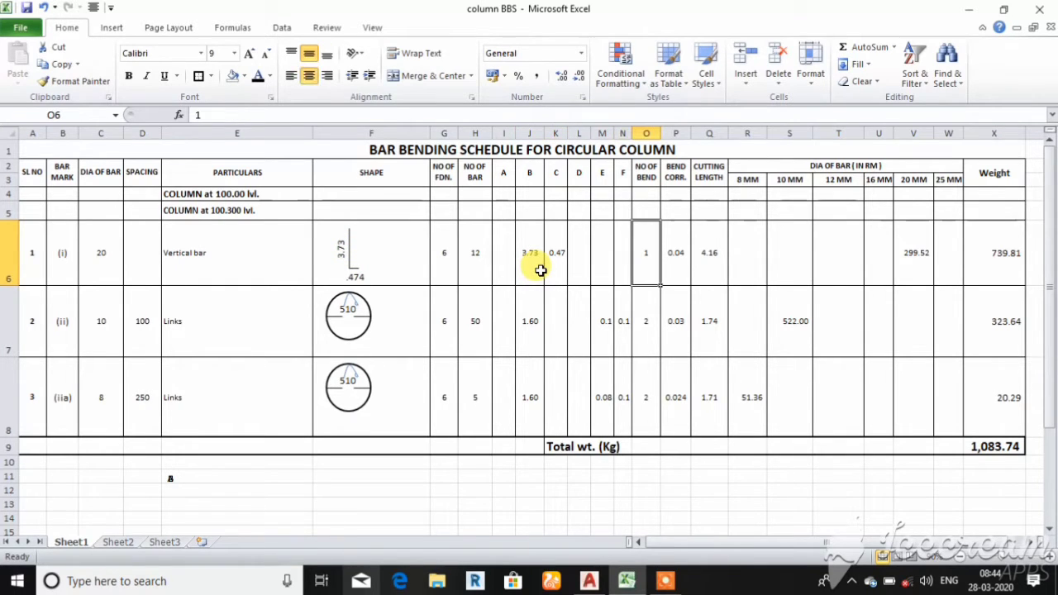
key("Right")
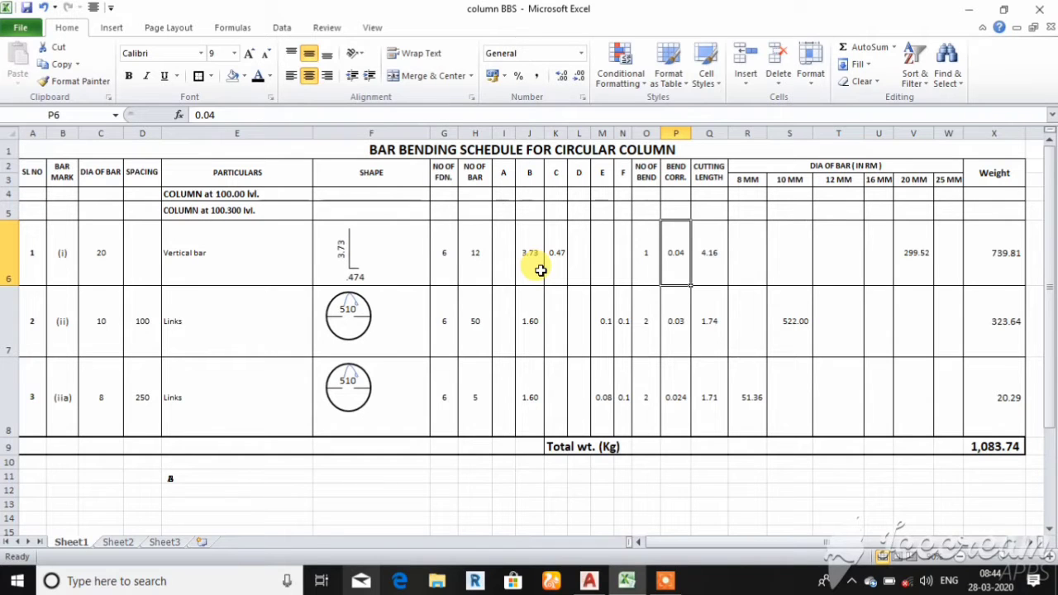
key("Right")
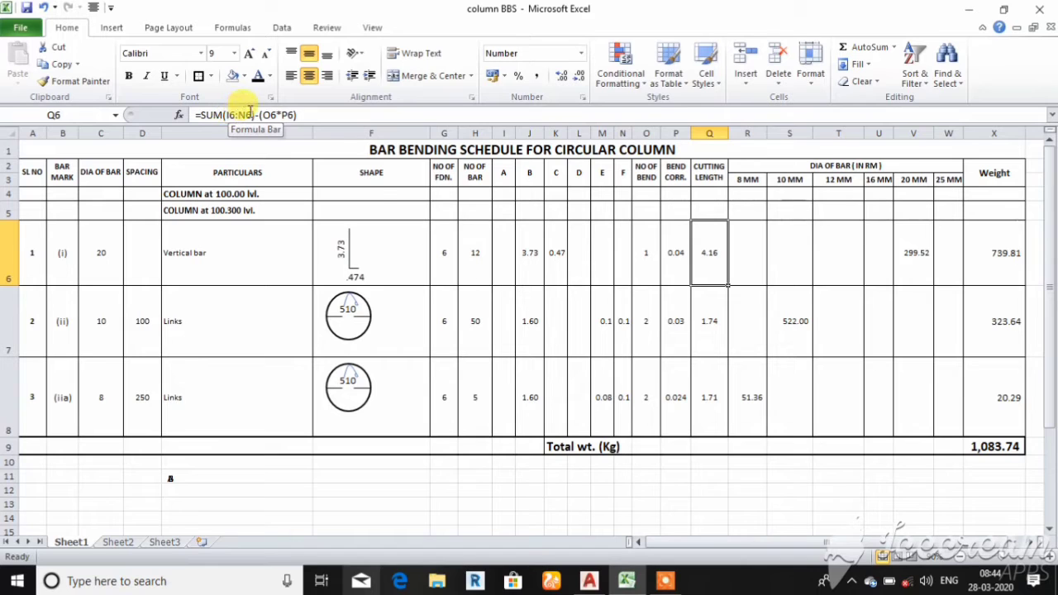
left_click(506, 132)
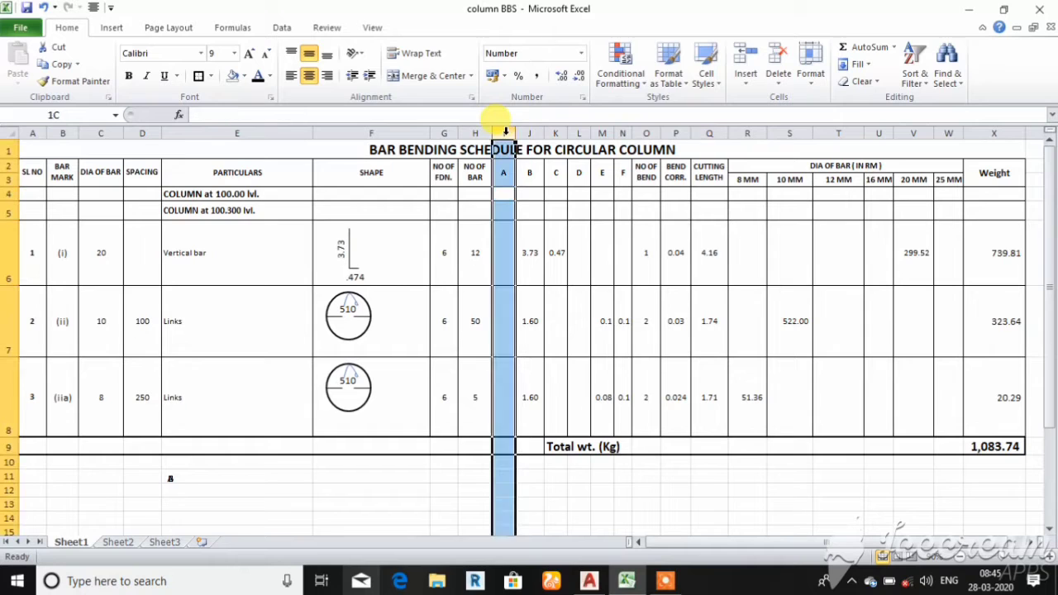
left_click(624, 133)
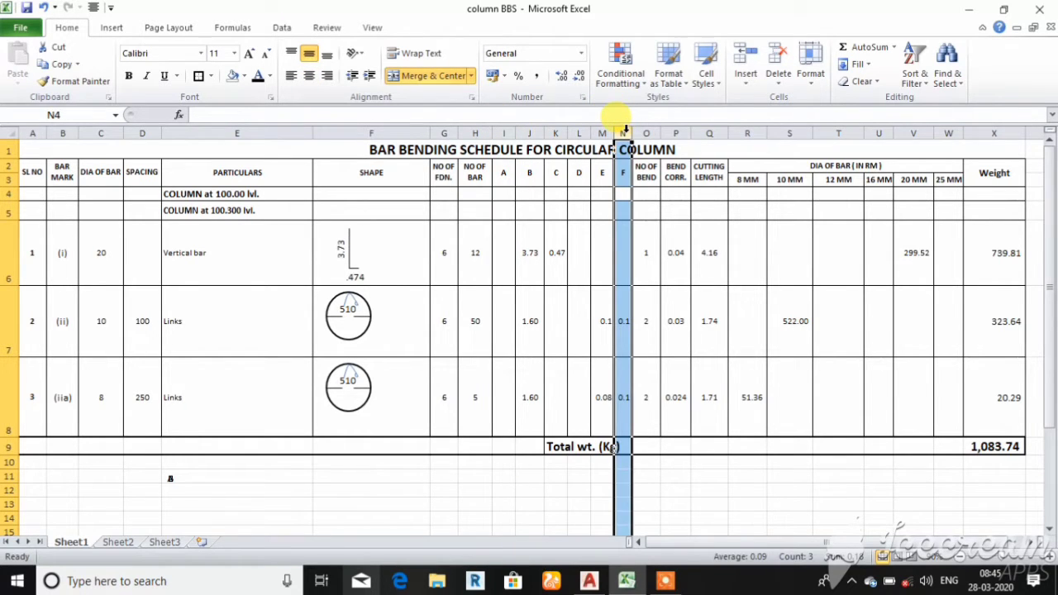
left_click(709, 253)
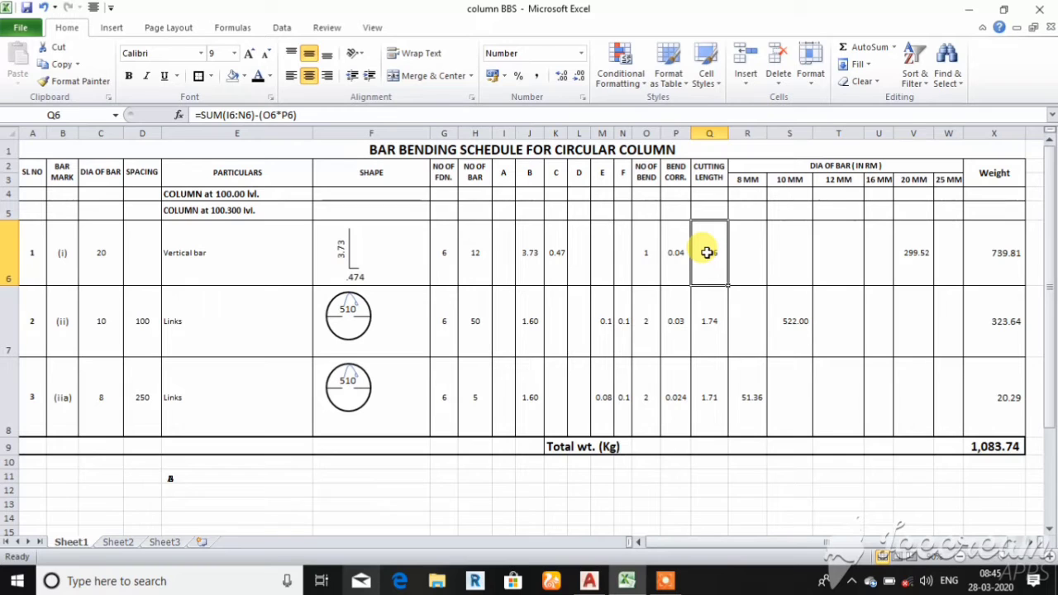
Step: Examine the formulas behind the vertical bar's 20 mm running length and the weight column, including the columns they multiply
key("Right")
key("Right")
key("Right")
key("Right")
key("Right")
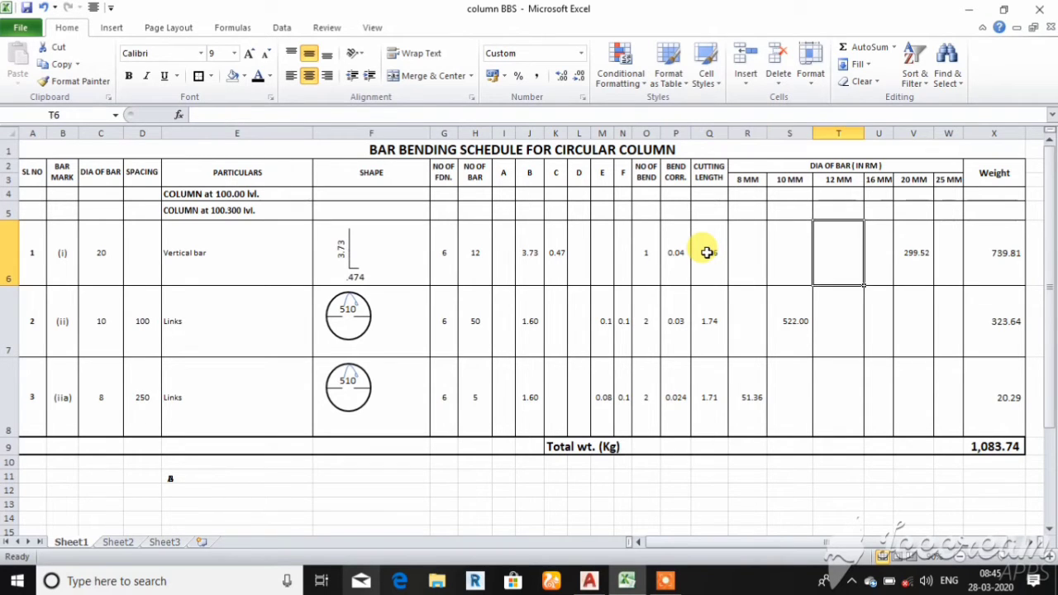
left_click(916, 132)
left_click(916, 250)
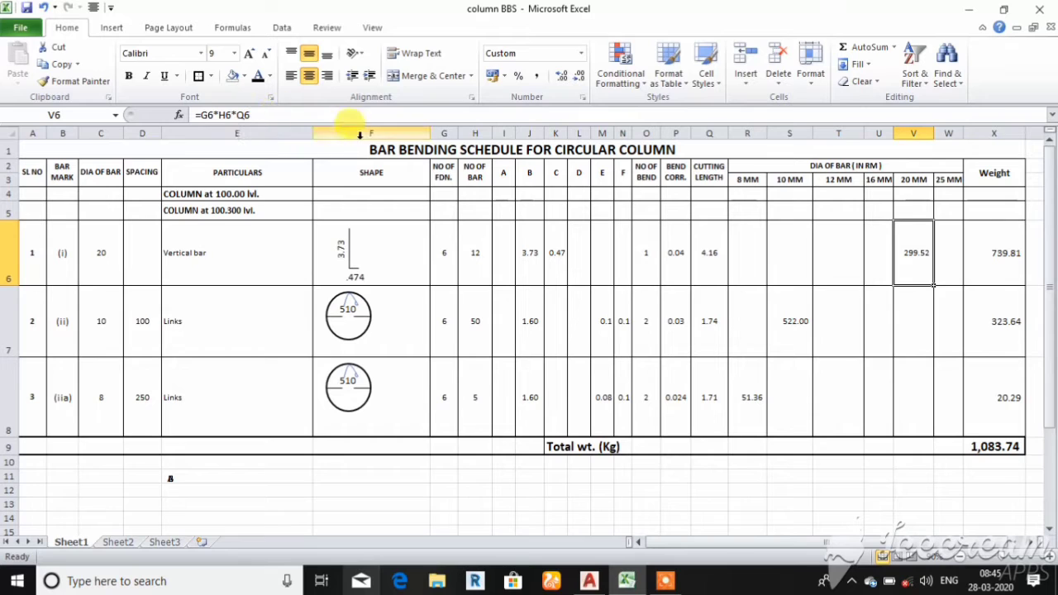
left_click(444, 130)
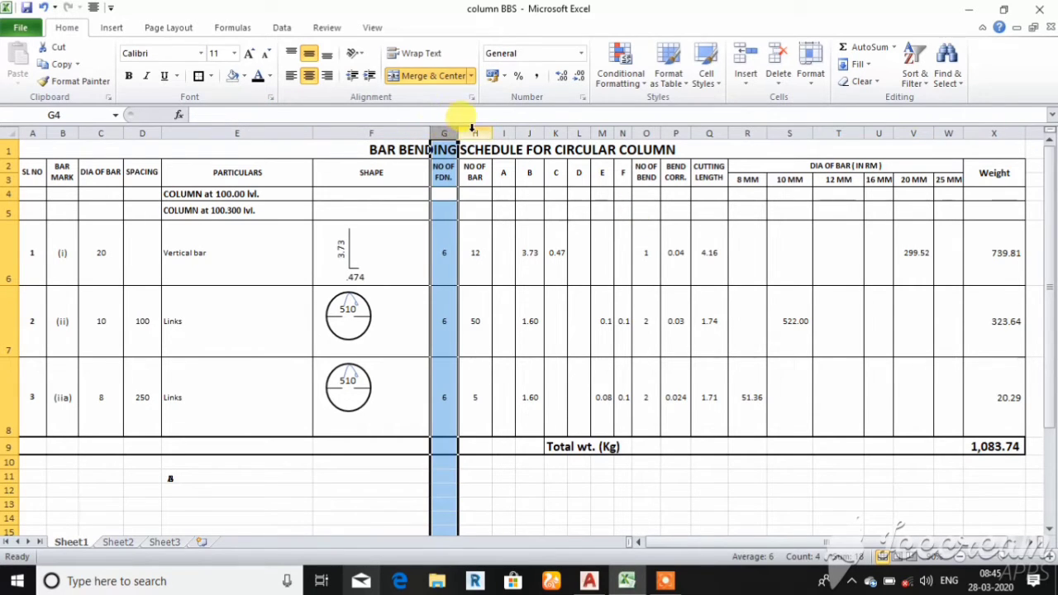
left_click(472, 130)
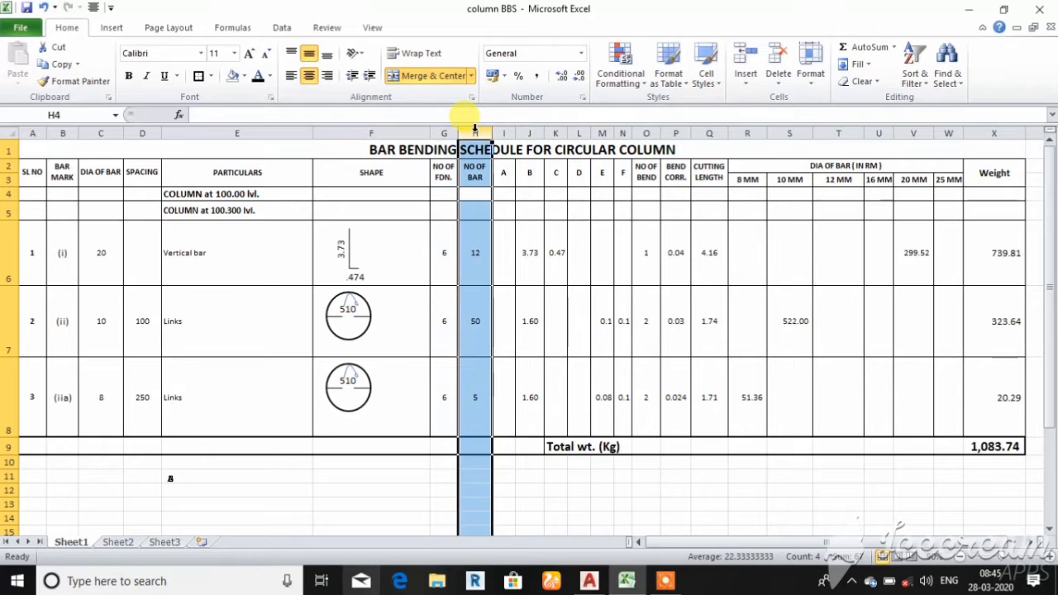
left_click(710, 131)
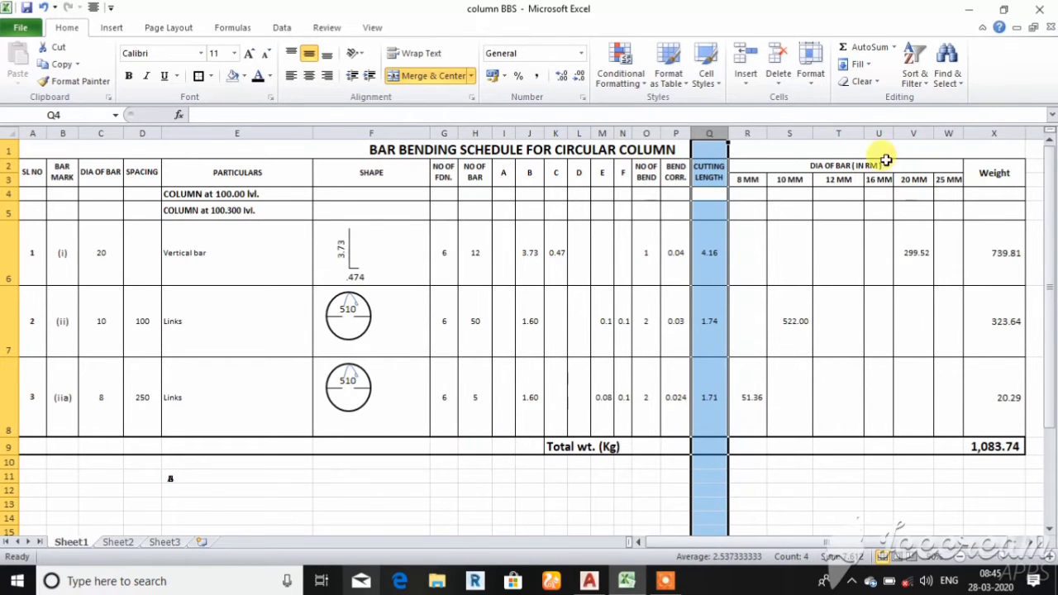
left_click(913, 251)
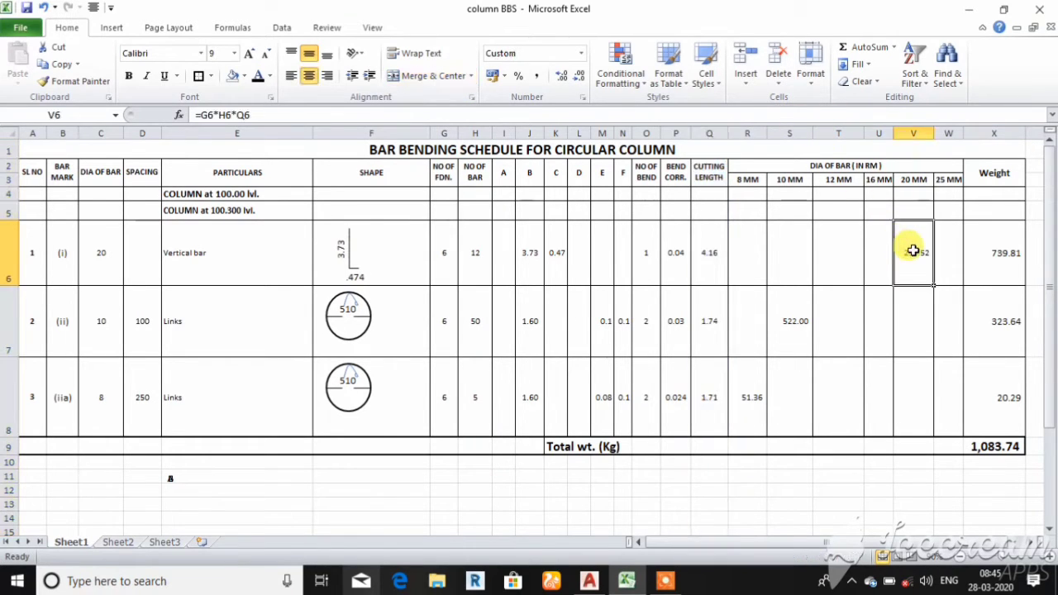
left_click(970, 249)
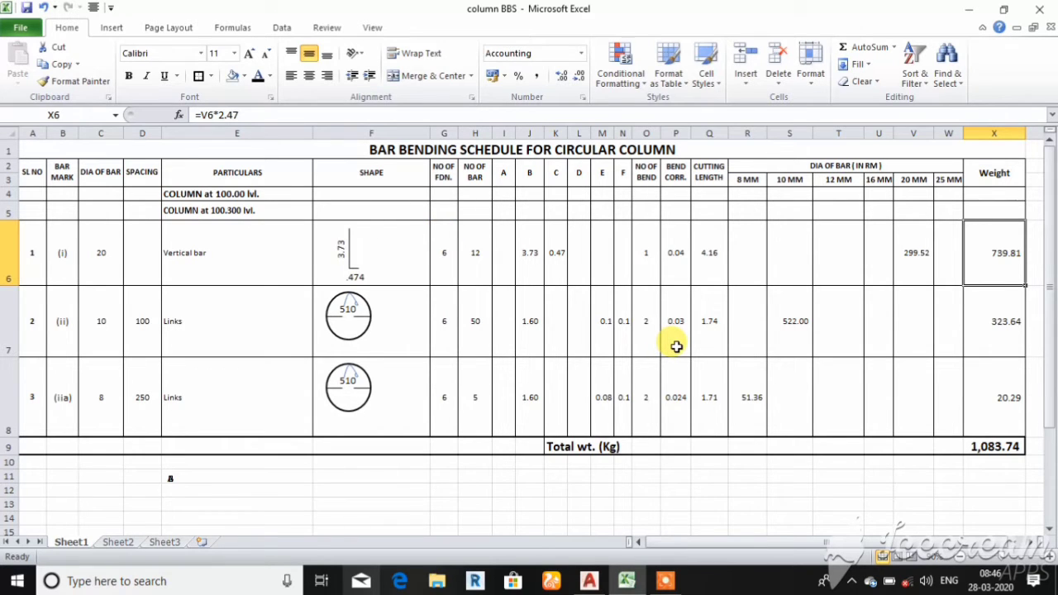
key("Down")
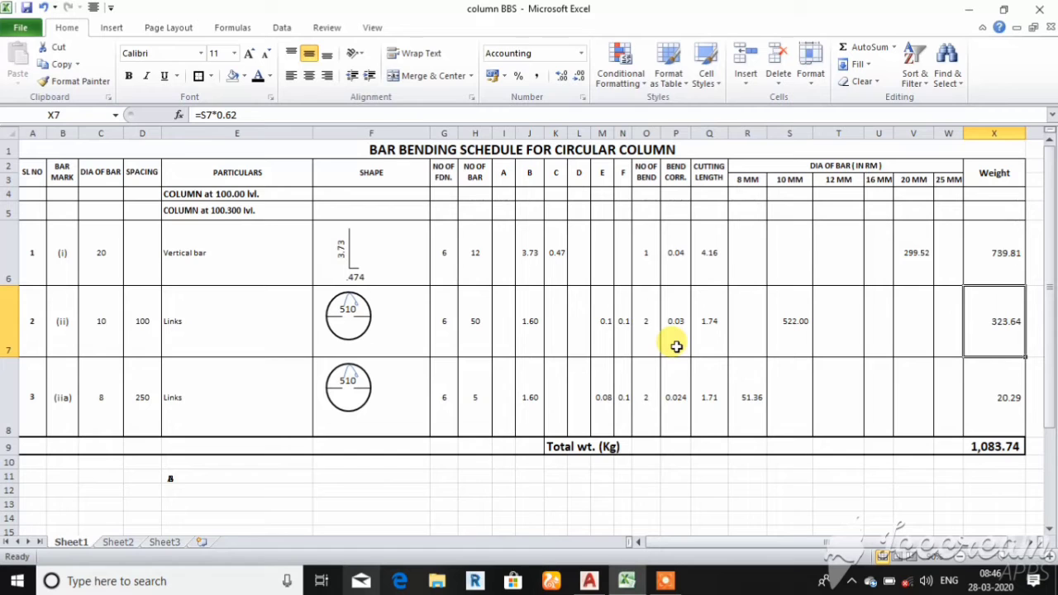
Step: Review the foundation count, bar count and B length of the 10 mm links in row 7
left_click(437, 315)
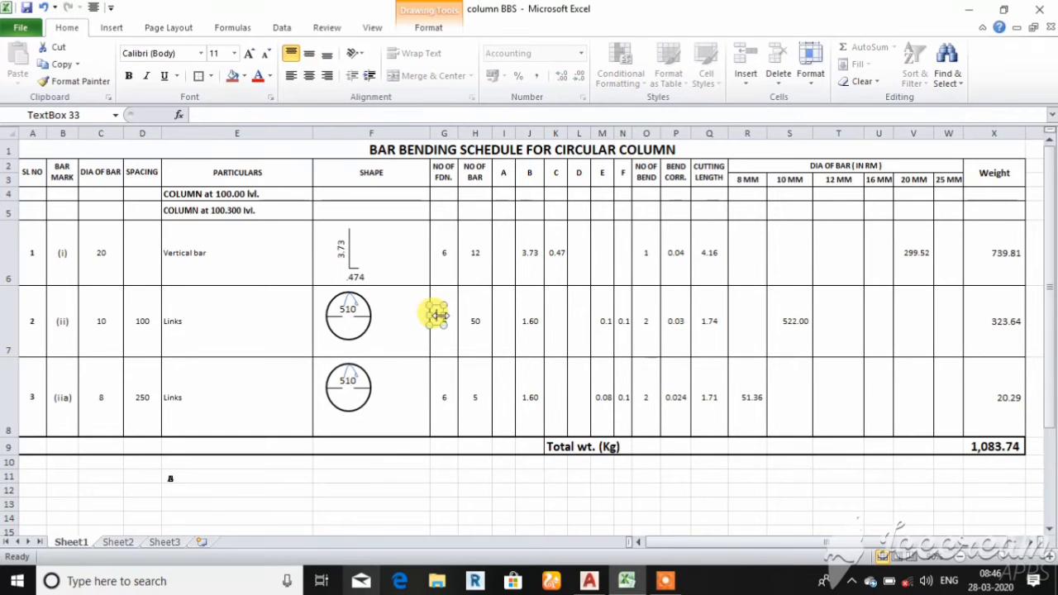
left_click(612, 375)
left_click(438, 308)
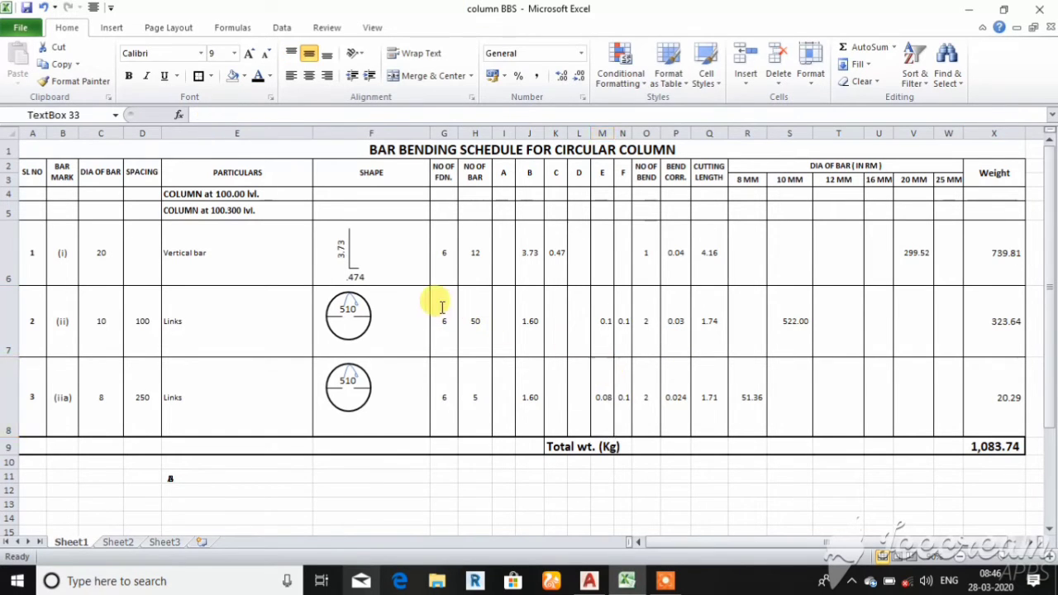
left_click(486, 303)
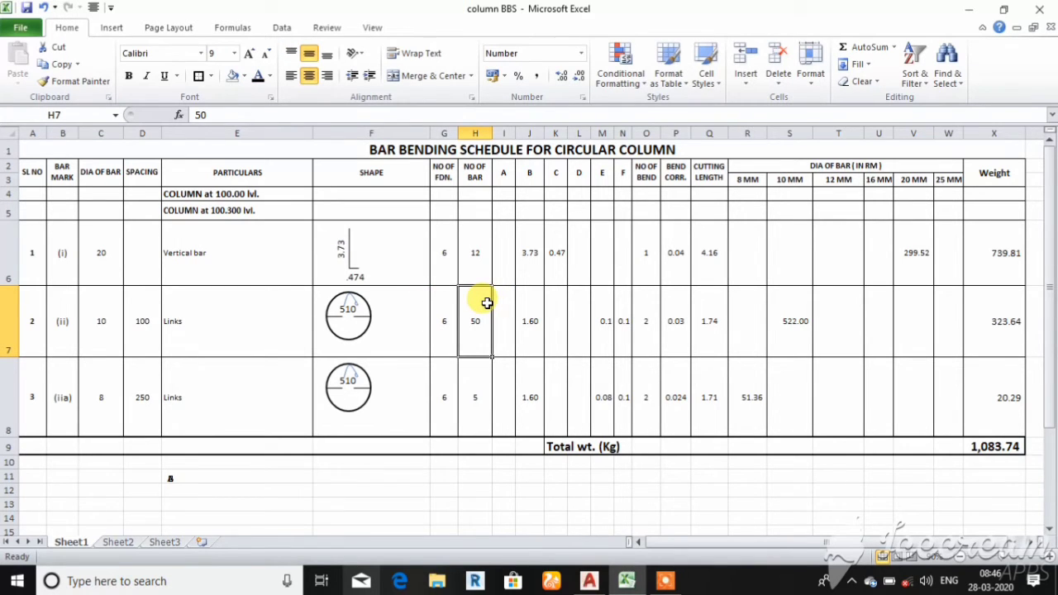
key("Right")
key("Right")
key("Right")
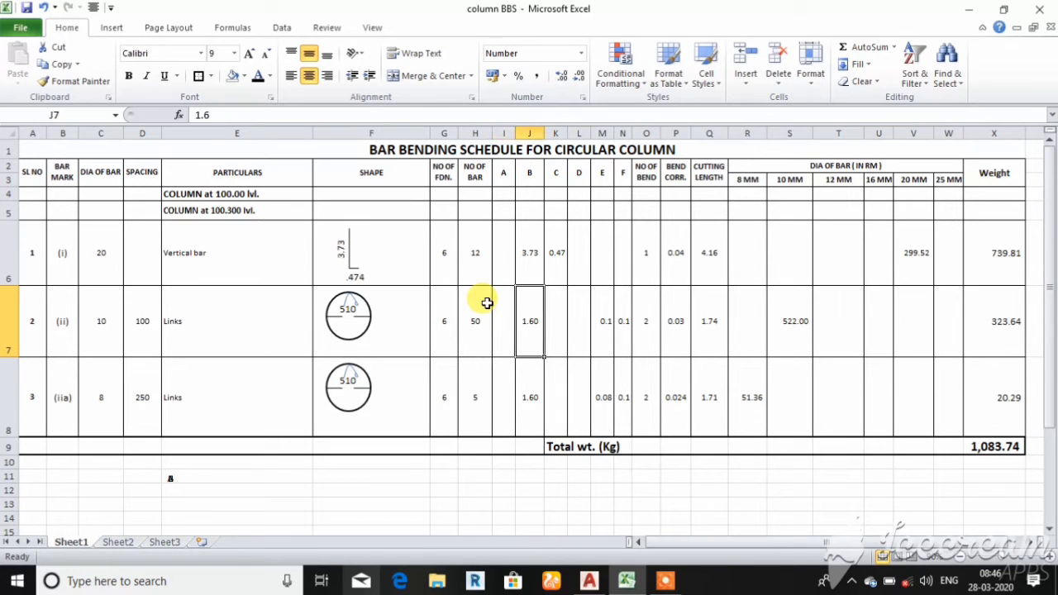
key("Left")
key("Right")
Step: Examine the 10 mm links' E and F lengths and bend values, and the cutting length formula in Q7
key("Right")
key("Right")
key("Right")
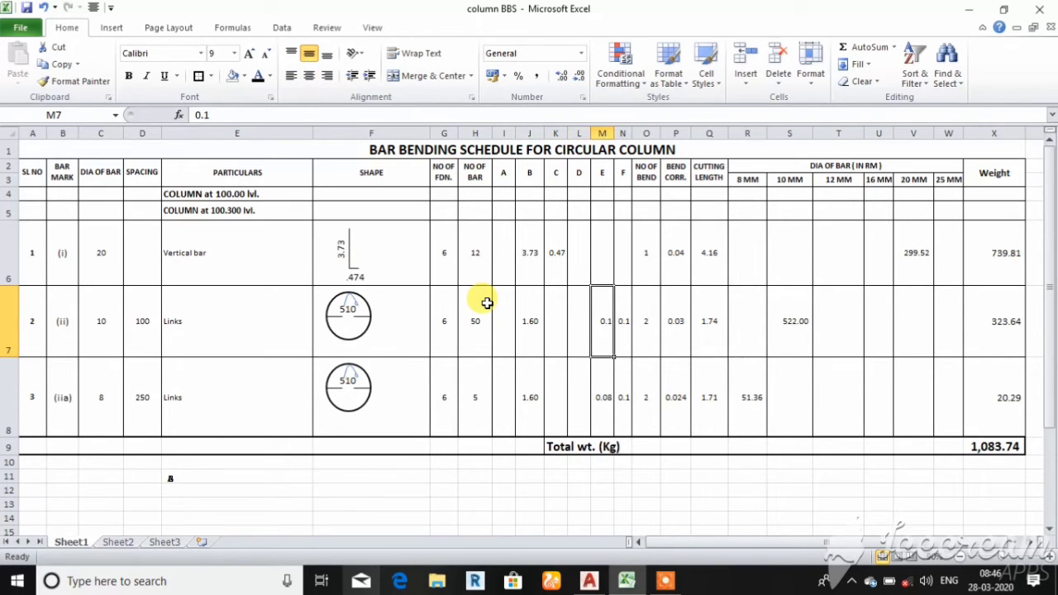
key("Left")
key("Right")
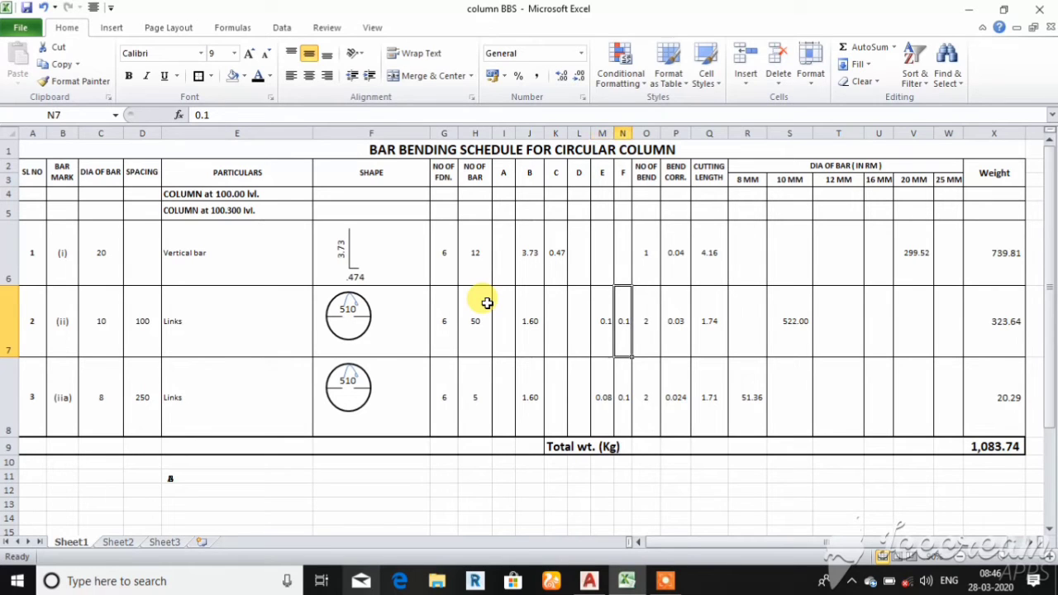
key("Right")
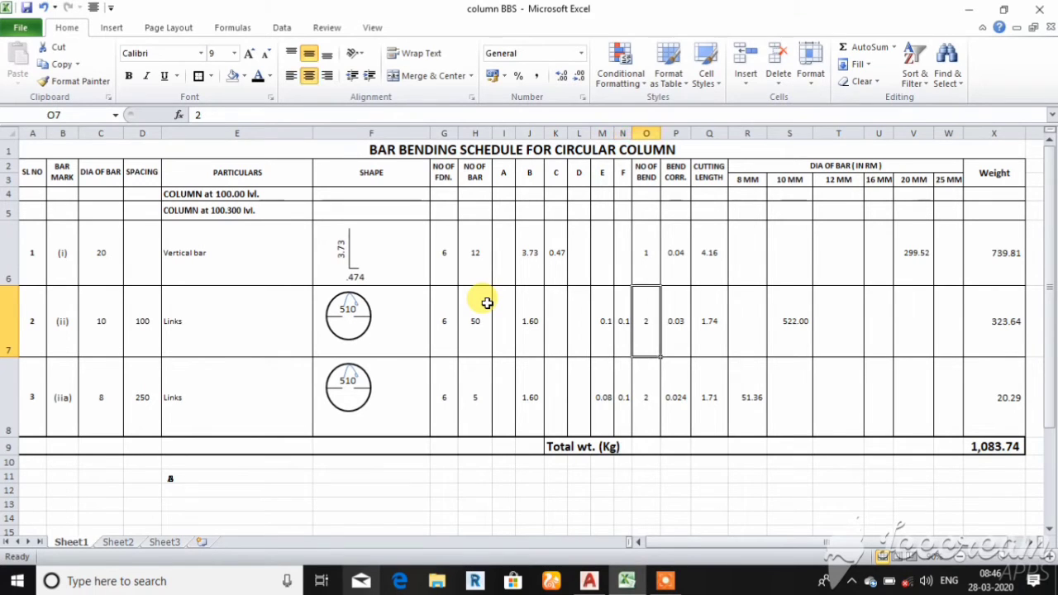
key("Right")
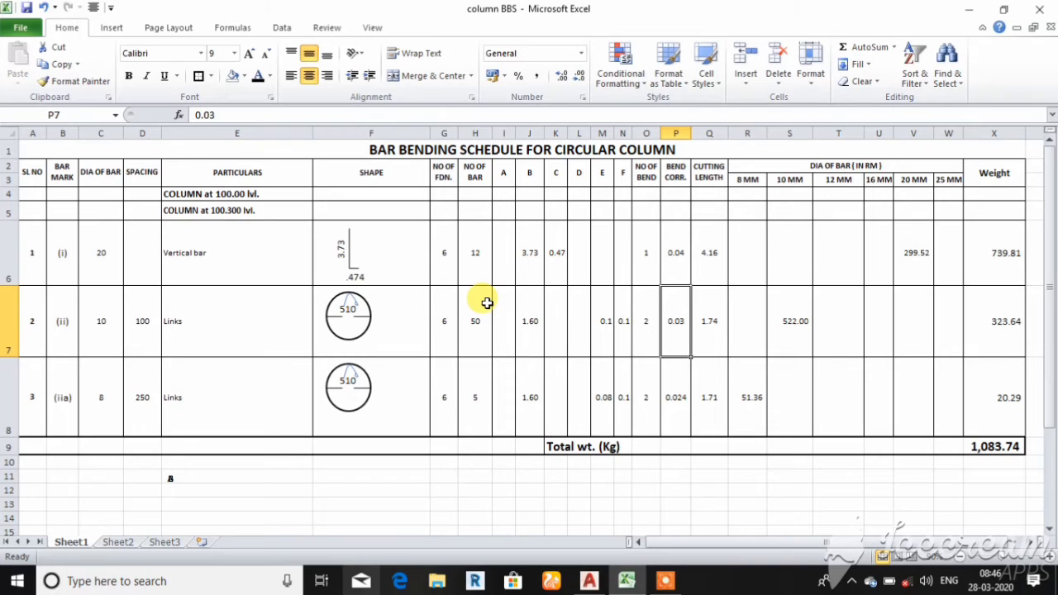
key("Right")
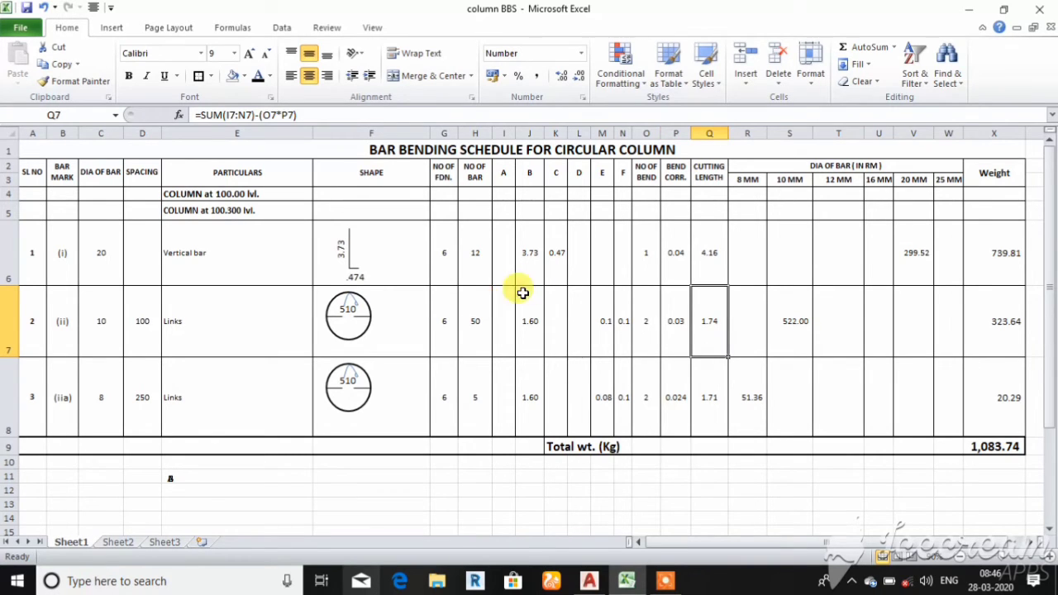
Step: Copy the vertical bar's cutting length formula from Q6 to both links rows, Q7:Q8, and check it in Q7
left_click(702, 261)
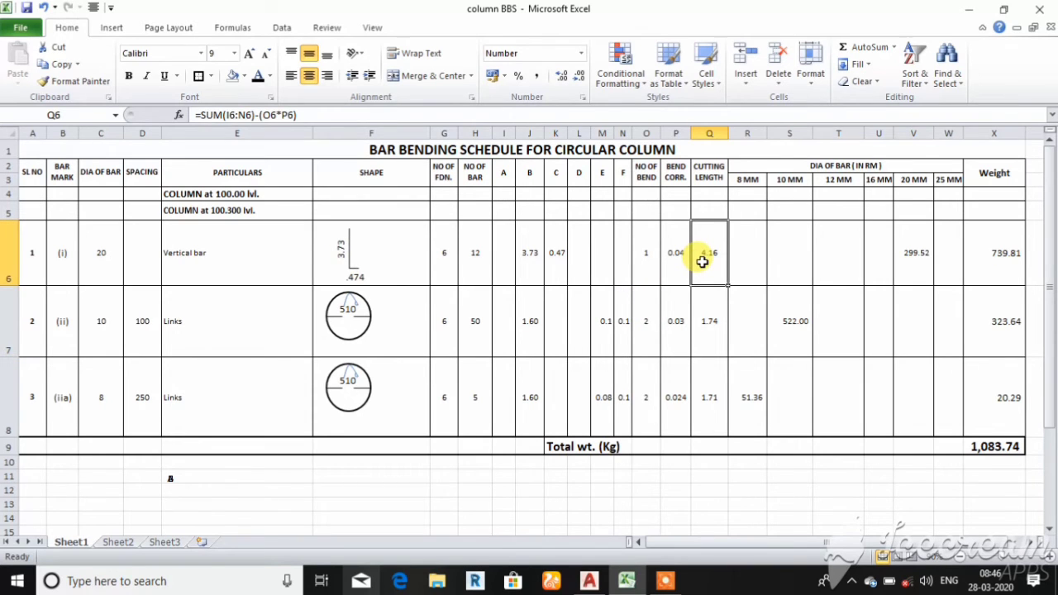
key("ctrl+c")
left_click_drag(708, 289, 713, 392)
key("ctrl+v")
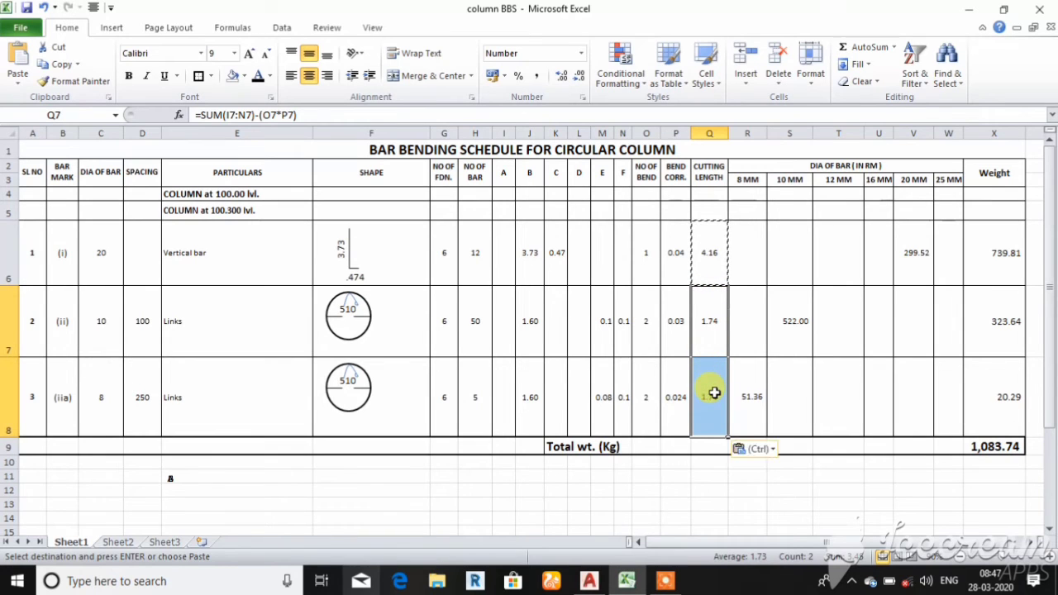
key("Escape")
left_click(711, 323)
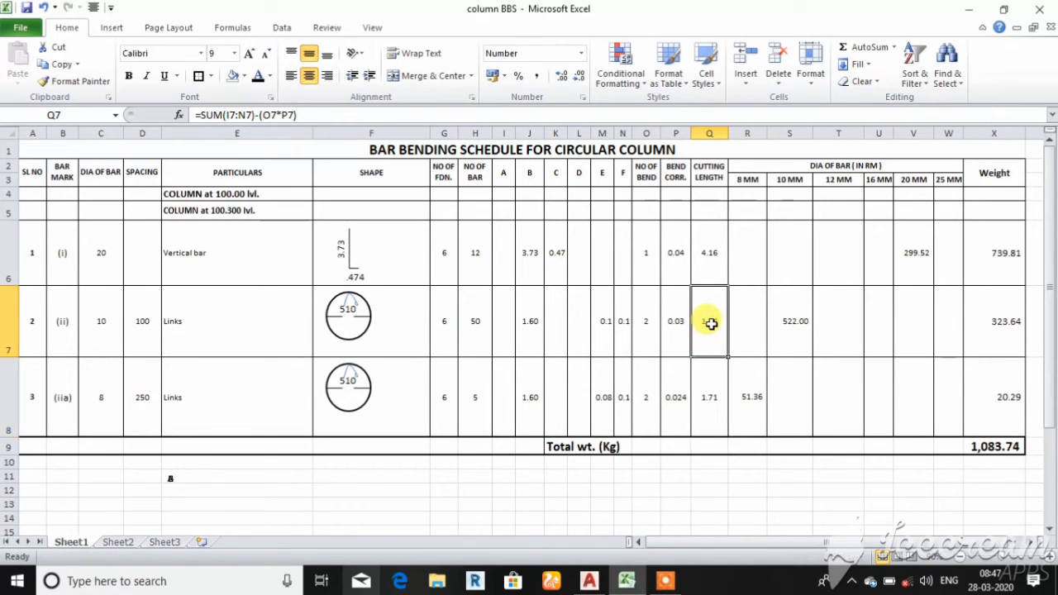
Step: Examine the 10 mm links' running length formula in S7, the G7, H7 and Q7 cells it multiplies, and the weight formula in X7
key("Right")
key("Right")
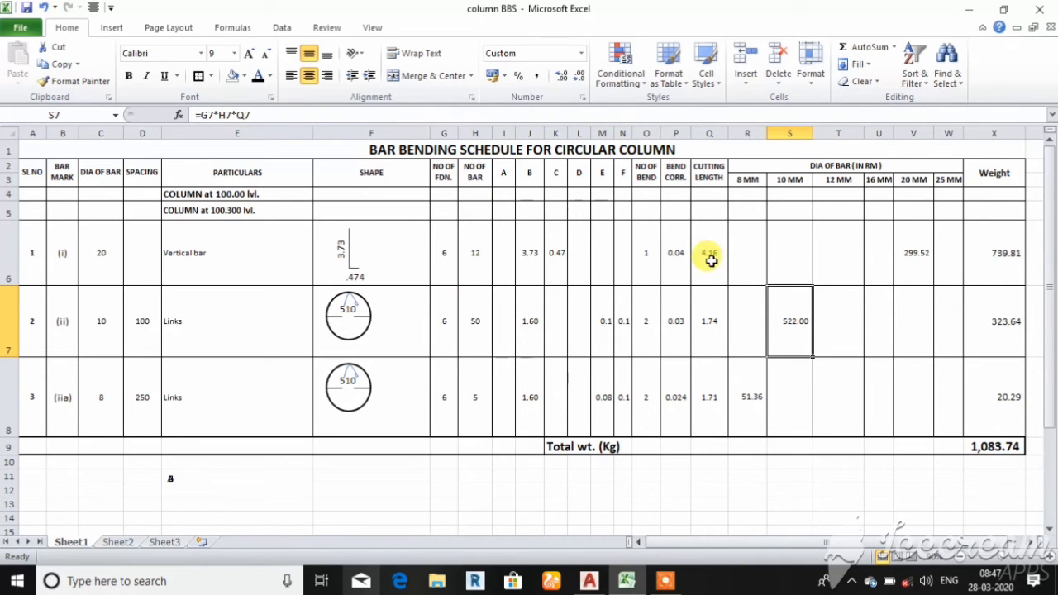
left_click(447, 319)
left_click(470, 319)
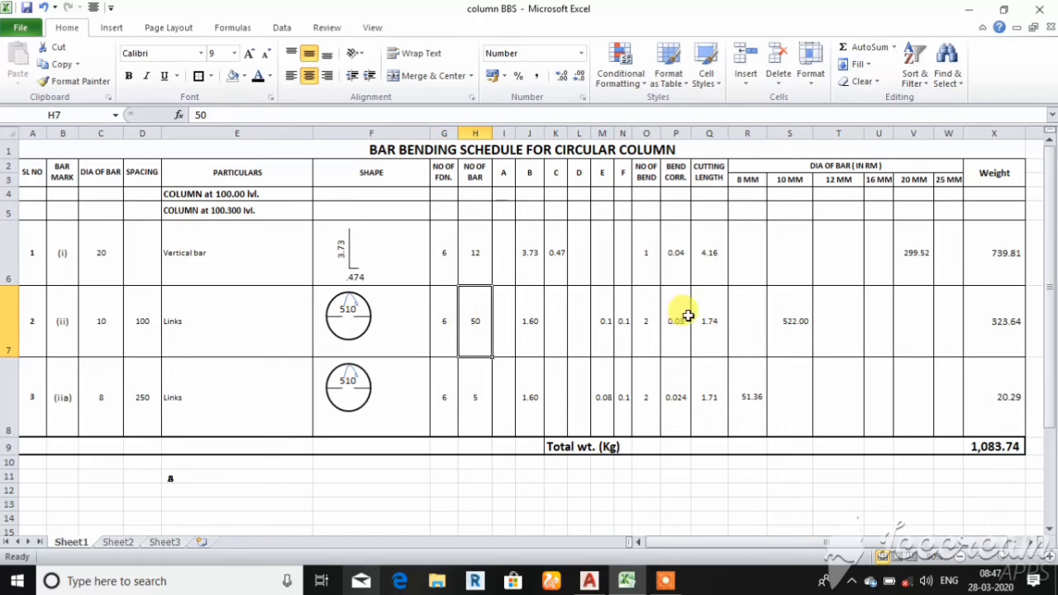
left_click(712, 322)
left_click(998, 314)
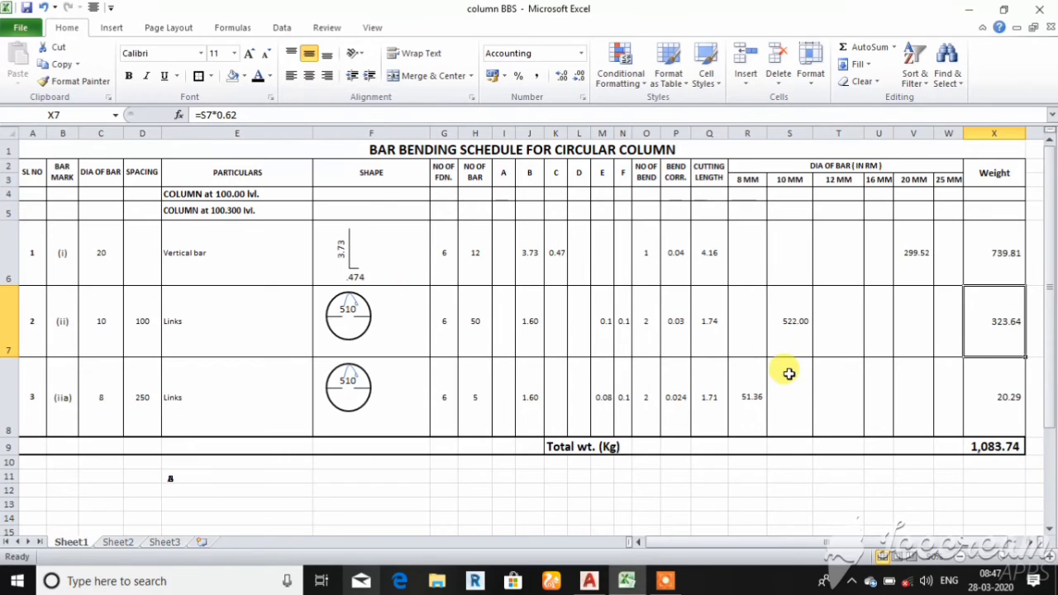
left_click(799, 326)
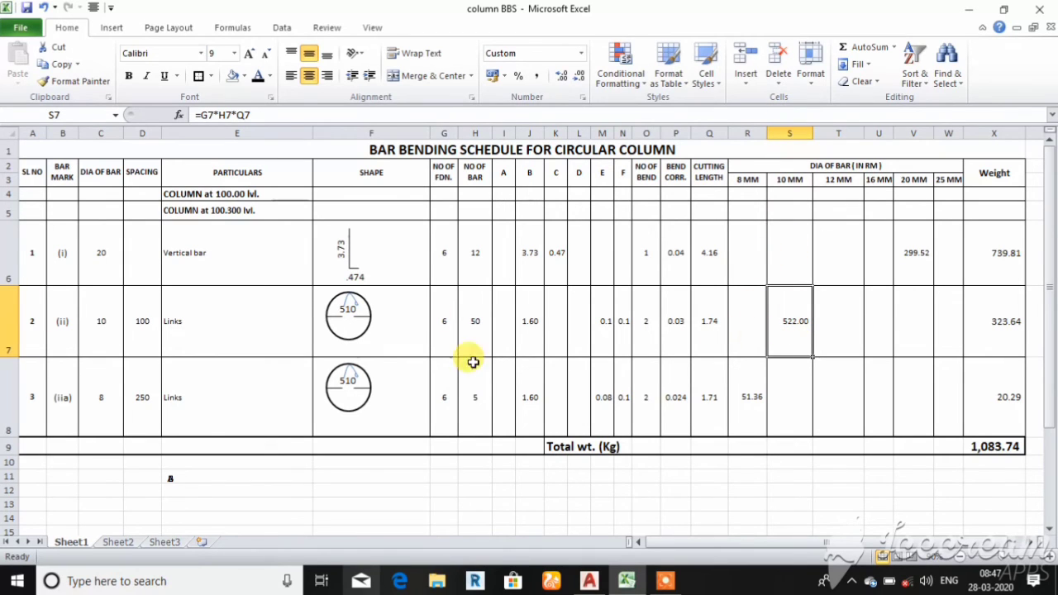
left_click(995, 330)
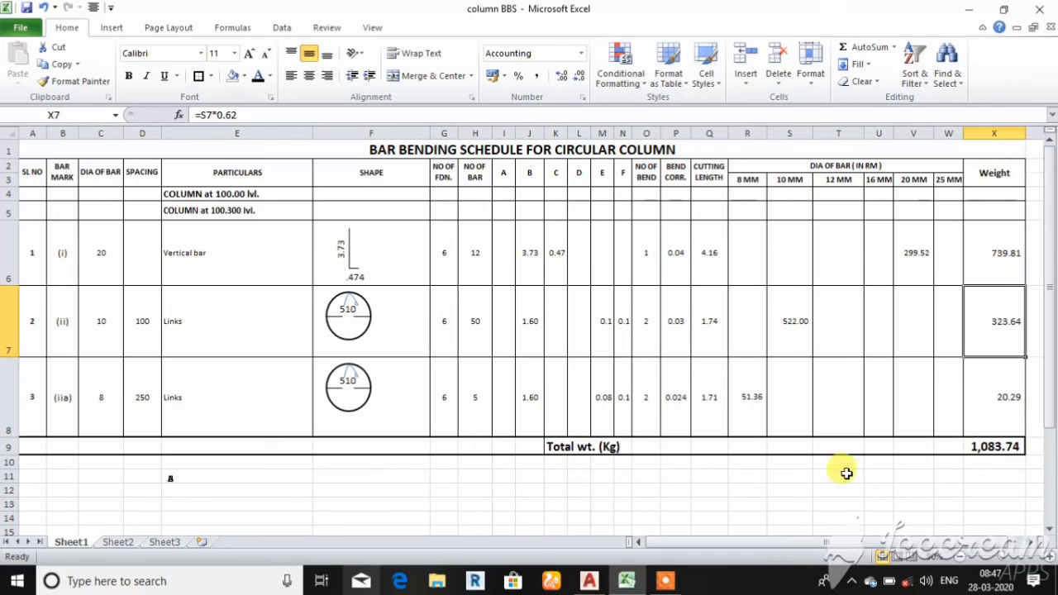
Step: Enter a SUM formula over X6:X8 in the total weight cell X9
left_click(1002, 444)
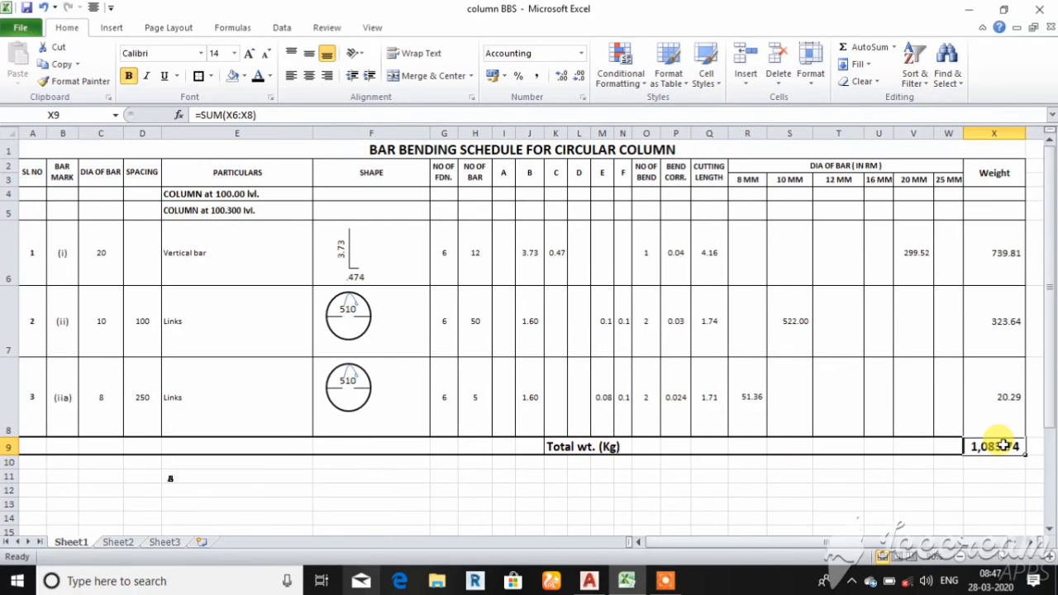
type("=")
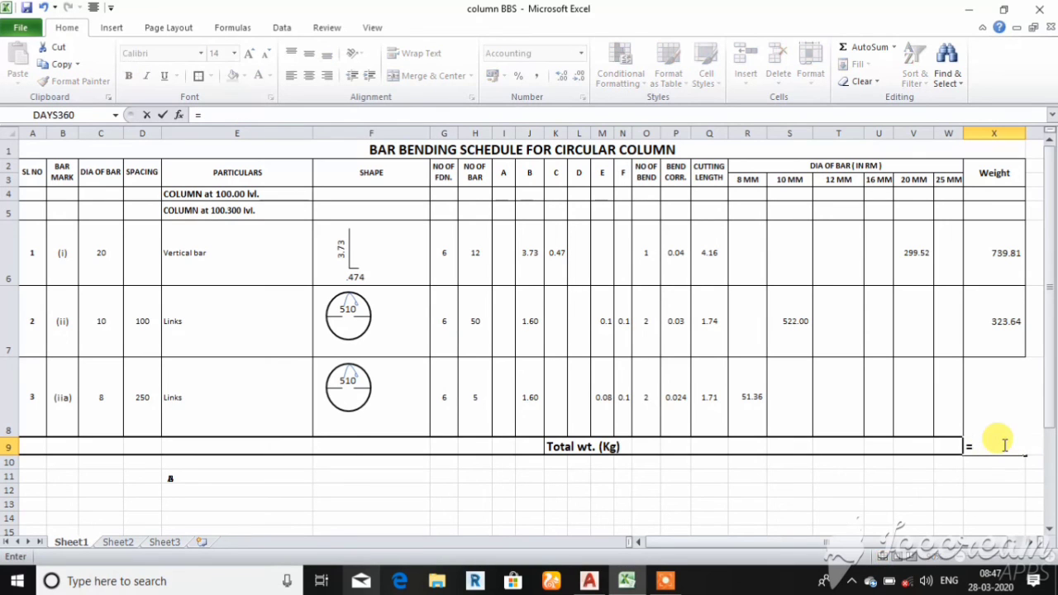
type("sum")
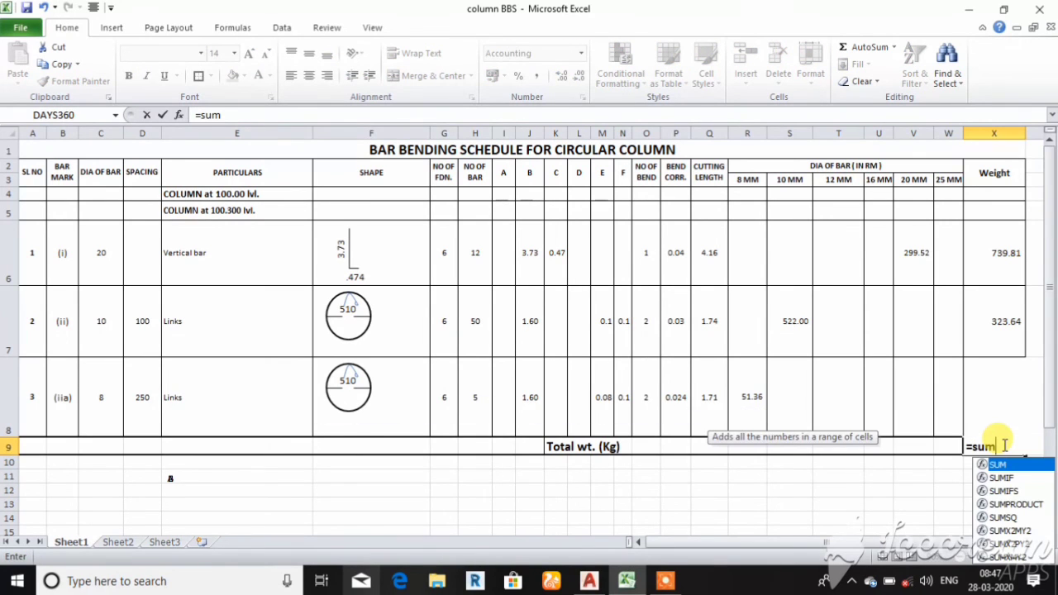
type("(")
left_click(993, 236)
left_click_drag(993, 237, 1006, 429)
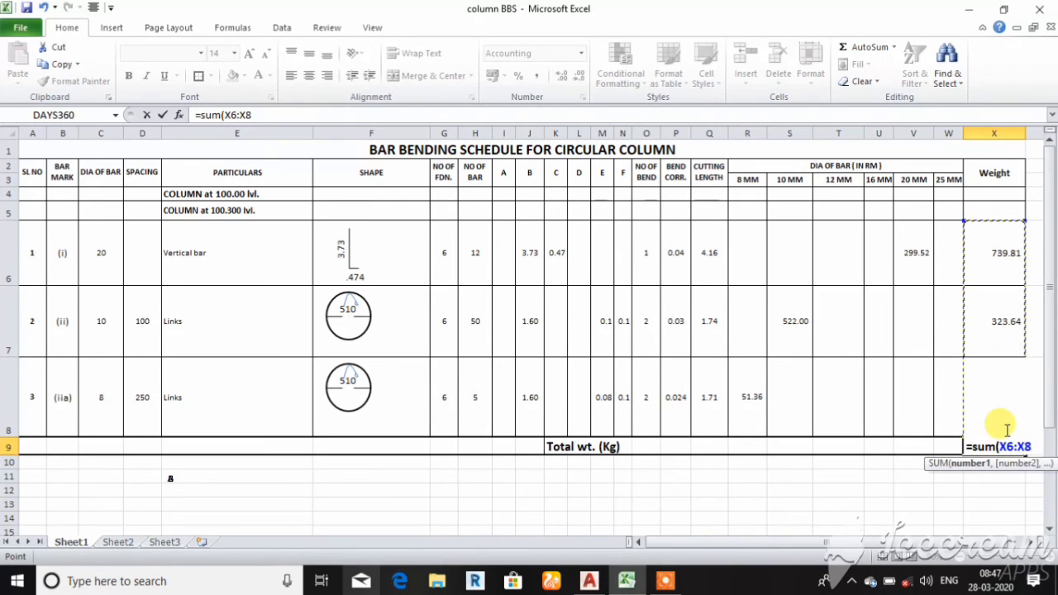
key("Return")
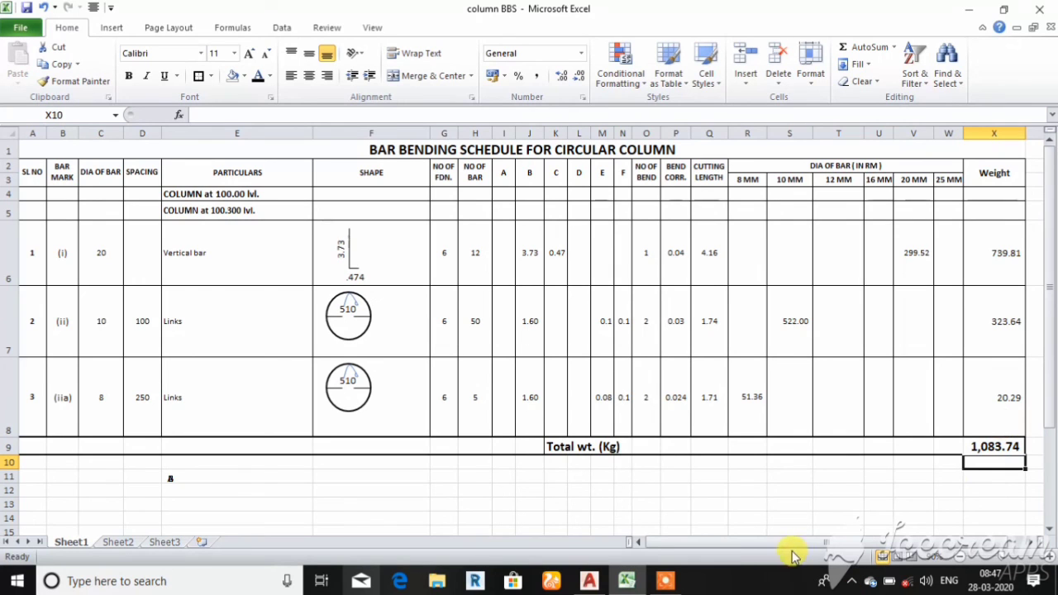
left_click(665, 582)
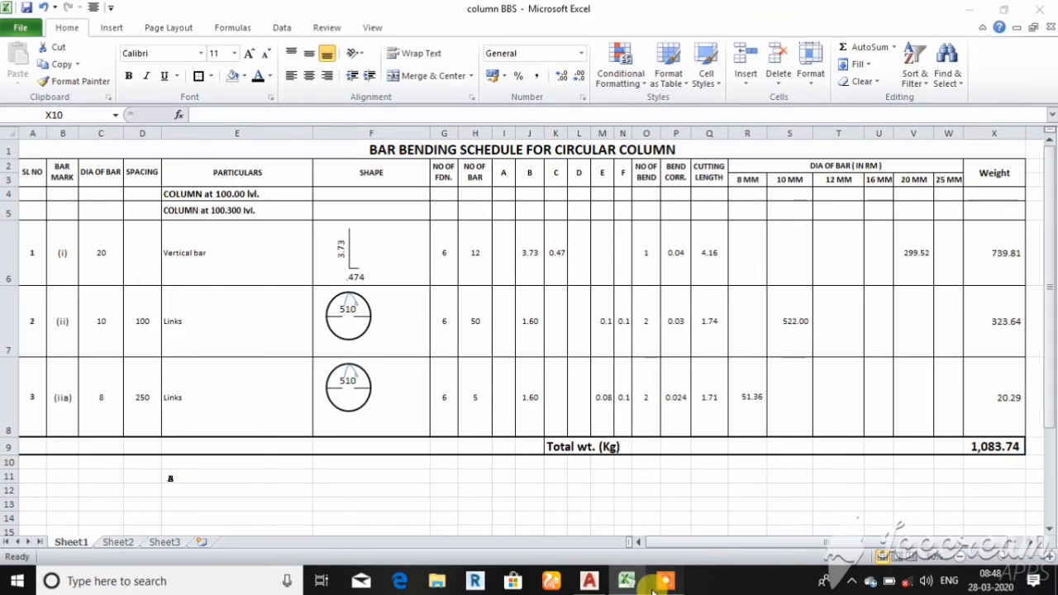